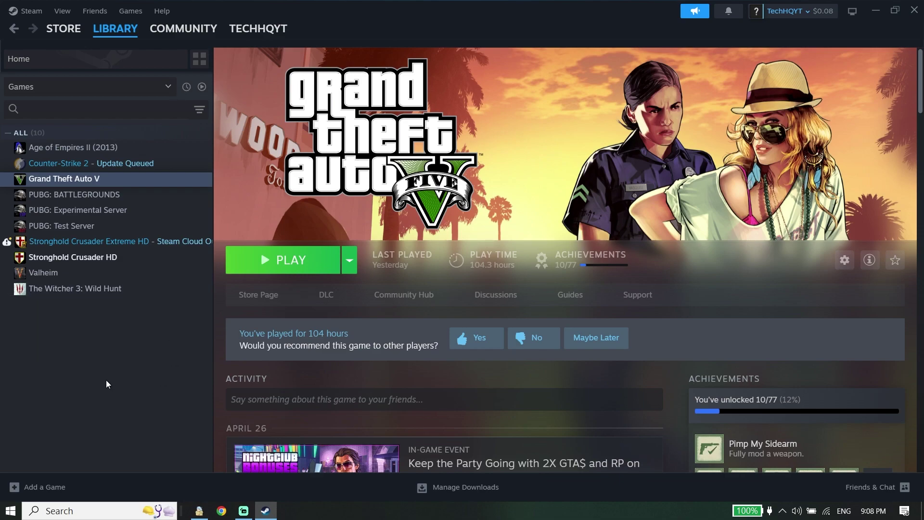
Minimize Steam and search Windows for 'vi' to find Virus & threat protection.
{"action": "left_click", "coordinate": [875, 10]}
{"action": "left_click", "coordinate": [96, 510]}
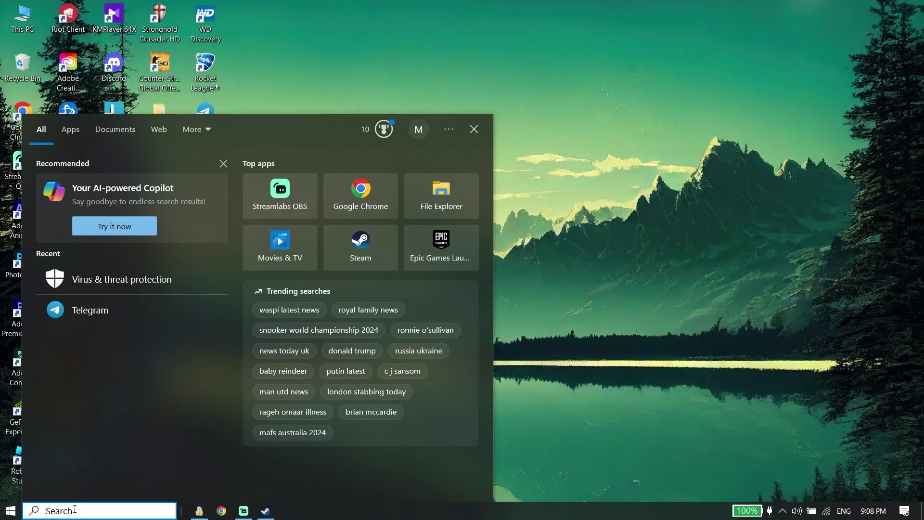
{"action": "type", "text": "vi"}
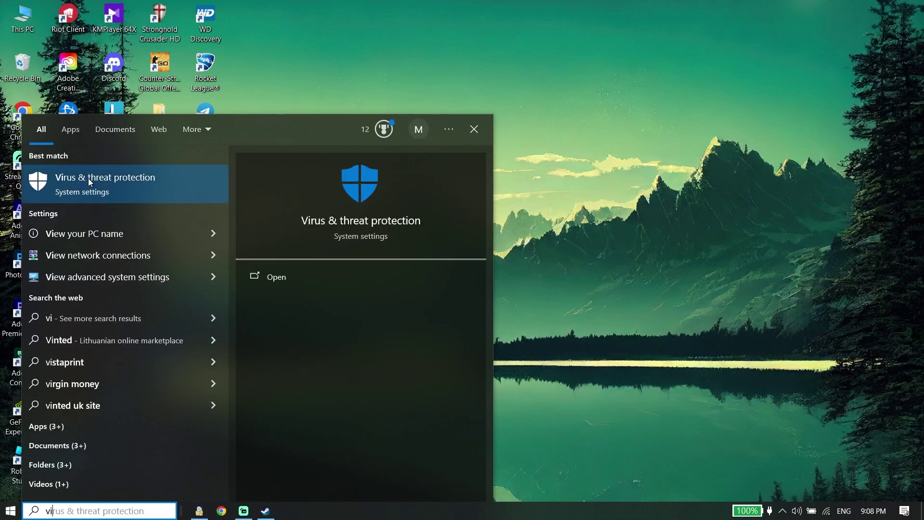
Open Virus & threat protection's Protection history and expand the 2:31 AM quarantined threat.
{"action": "left_click", "coordinate": [163, 180]}
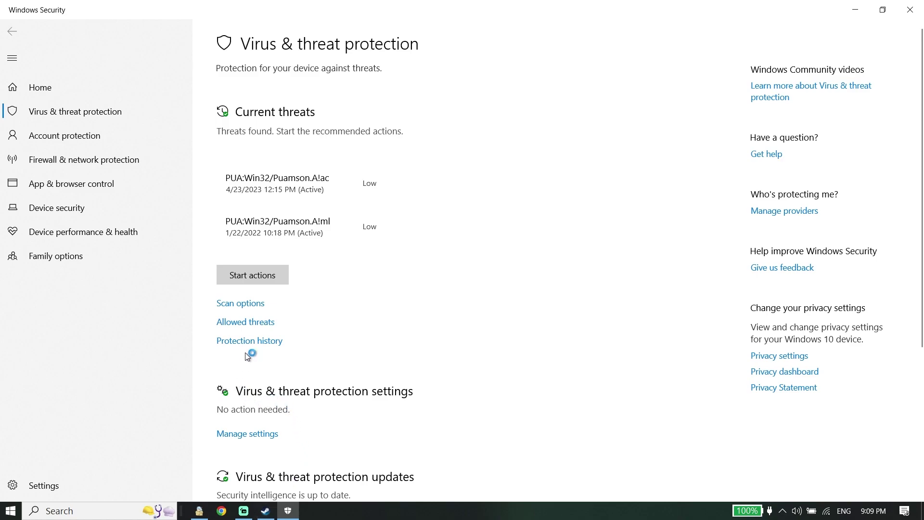
{"action": "left_click", "coordinate": [251, 341]}
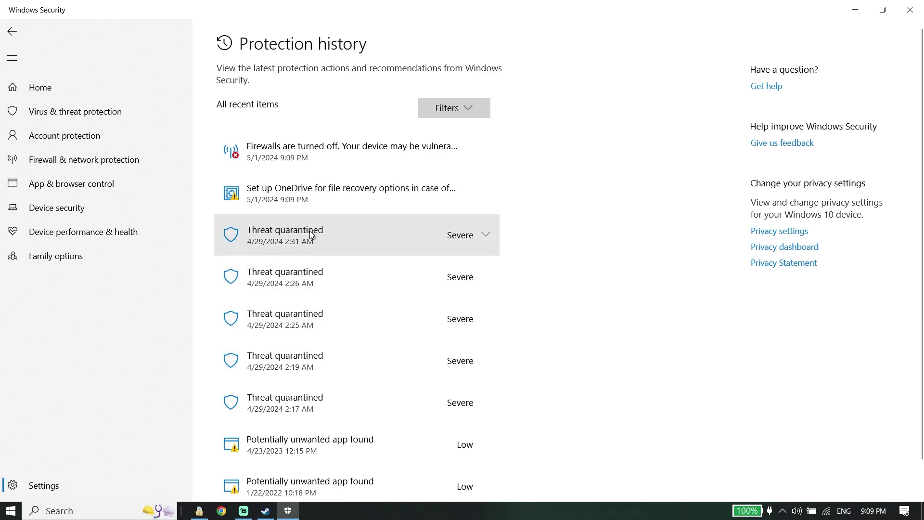
{"action": "left_click", "coordinate": [365, 215]}
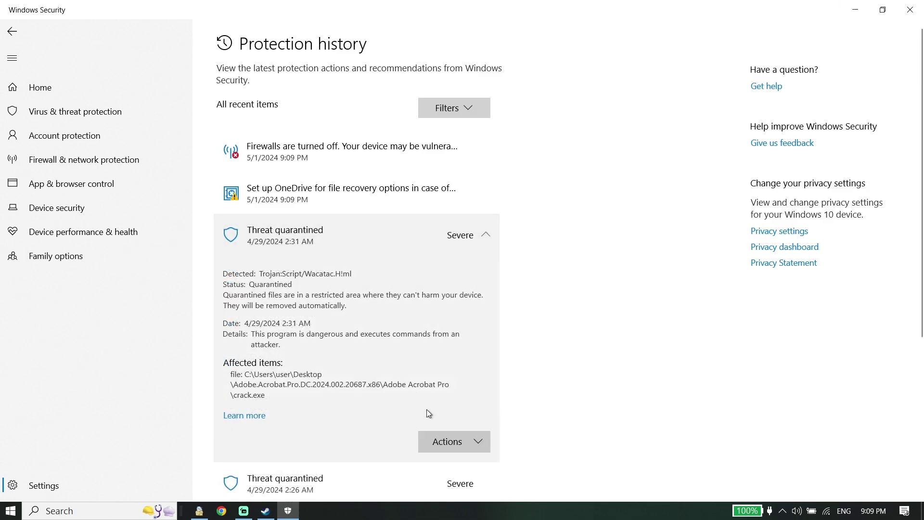
Restore the quarantined crack.exe file, then close Windows Security.
{"action": "left_click", "coordinate": [447, 443]}
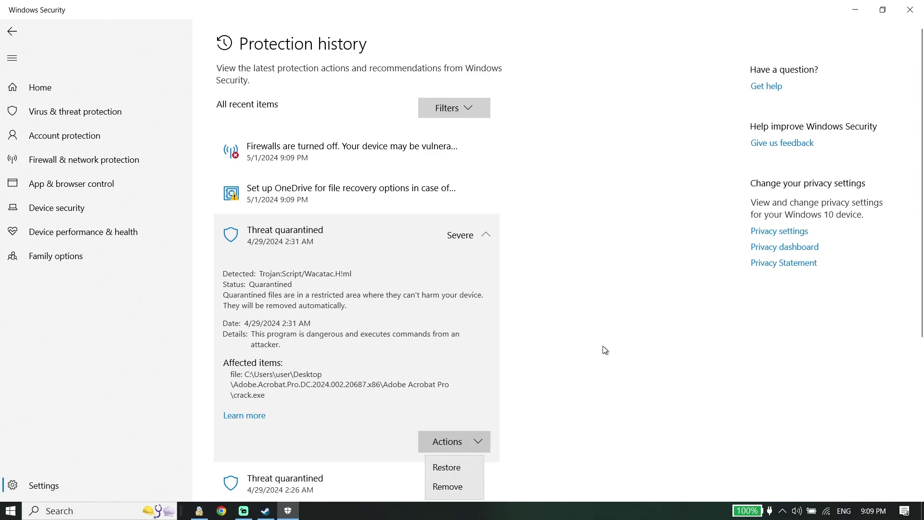
{"action": "scroll", "coordinate": [581, 373], "scroll_direction": "down", "scroll_amount": 1}
{"action": "scroll", "coordinate": [581, 374], "scroll_direction": "down", "scroll_amount": 5}
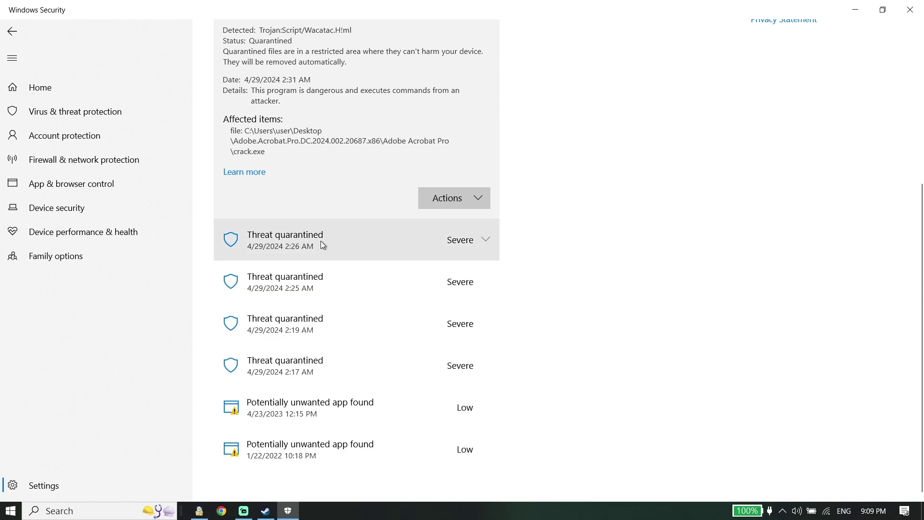
{"action": "scroll", "coordinate": [313, 370], "scroll_direction": "up", "scroll_amount": 6}
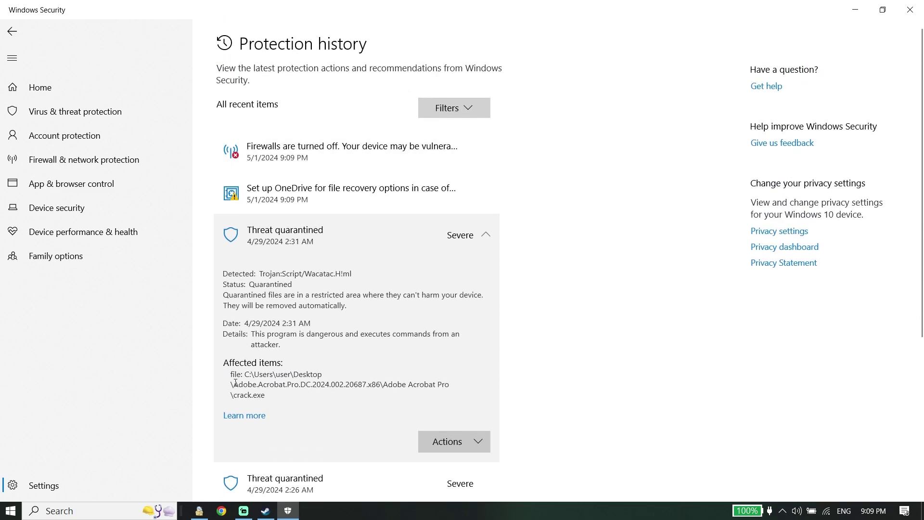
{"action": "scroll", "coordinate": [236, 382], "scroll_direction": "down", "scroll_amount": 5}
{"action": "left_click", "coordinate": [455, 223]}
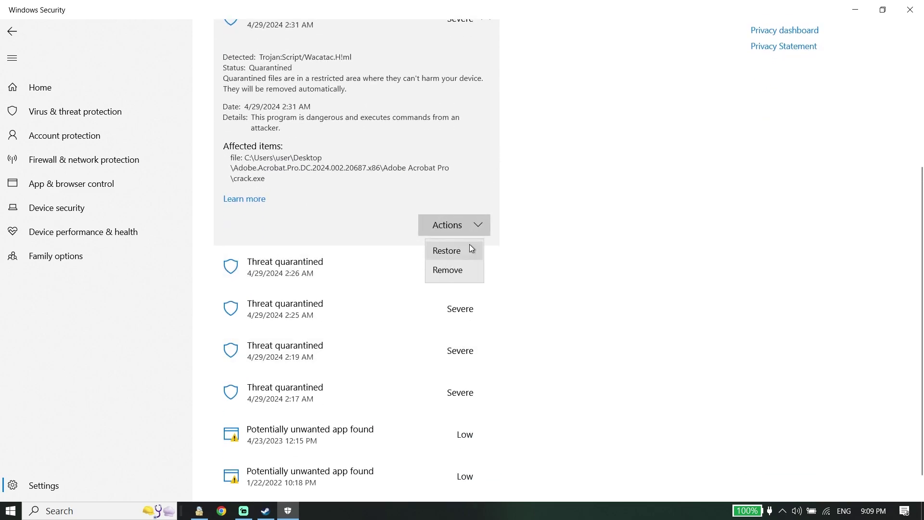
{"action": "left_click", "coordinate": [563, 255]}
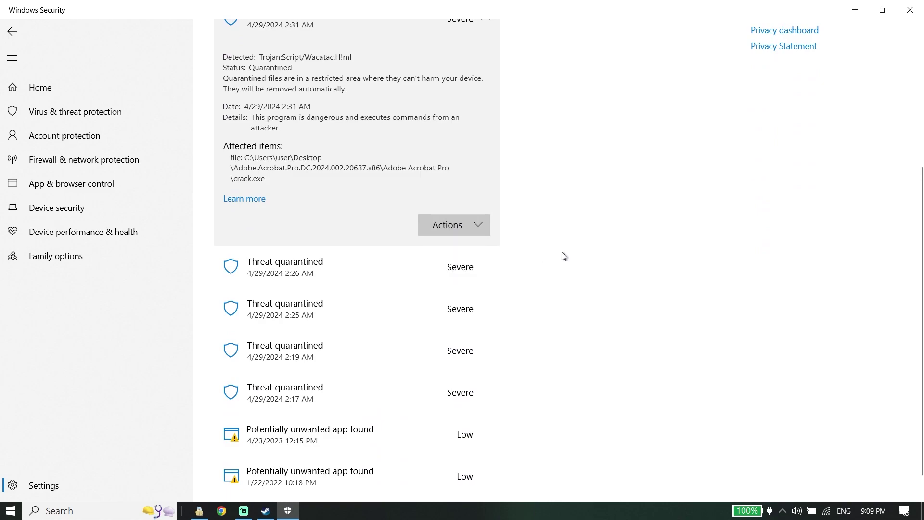
{"action": "left_click", "coordinate": [910, 10]}
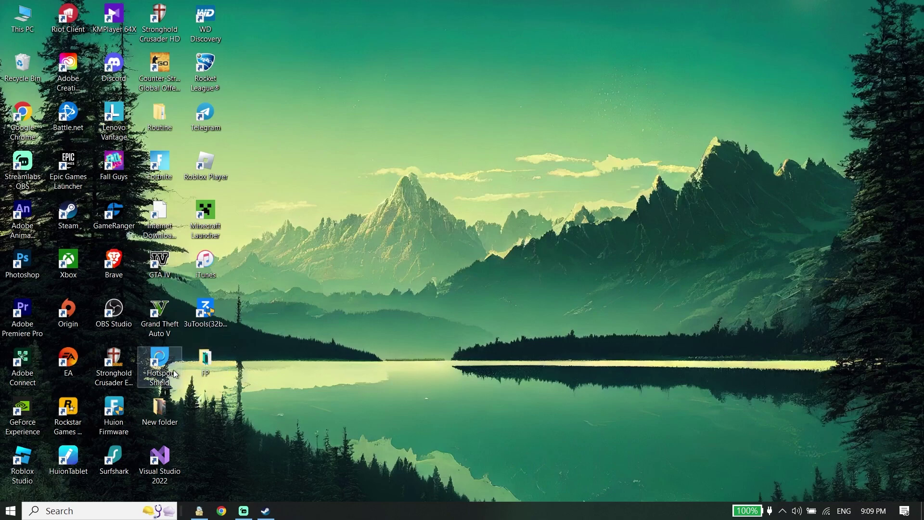
Open and dismiss the Grand Theft Auto V shortcut's context menu, then bring Steam forward.
{"action": "right_click", "coordinate": [157, 318]}
{"action": "right_click", "coordinate": [158, 315]}
{"action": "right_click", "coordinate": [164, 301]}
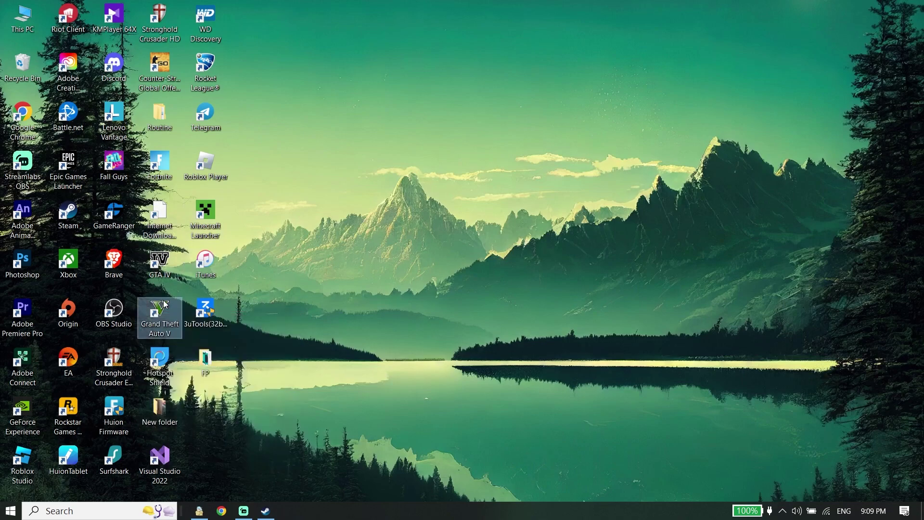
{"action": "right_click", "coordinate": [164, 300]}
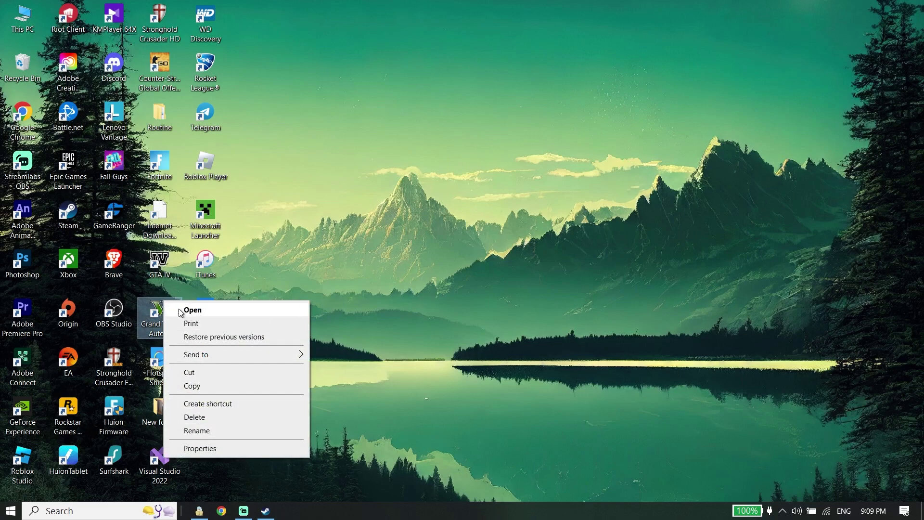
{"action": "left_click", "coordinate": [392, 329]}
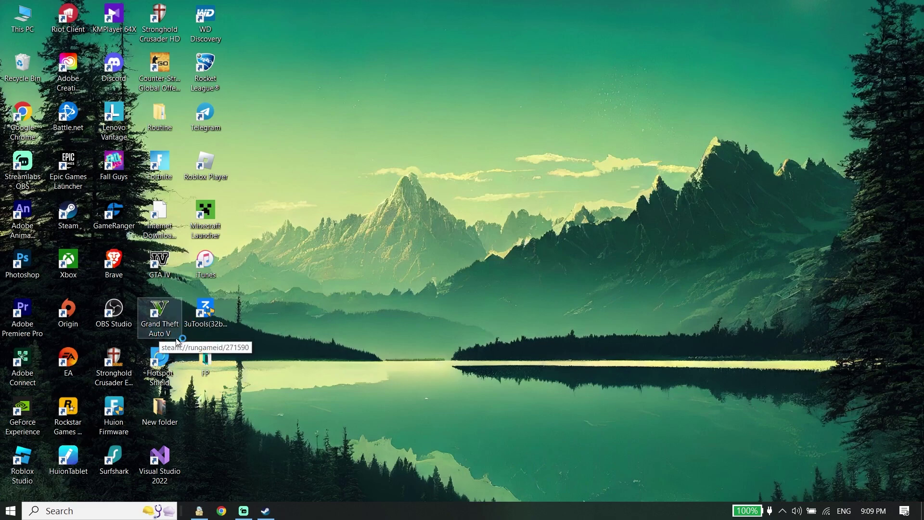
{"action": "left_click", "coordinate": [265, 510]}
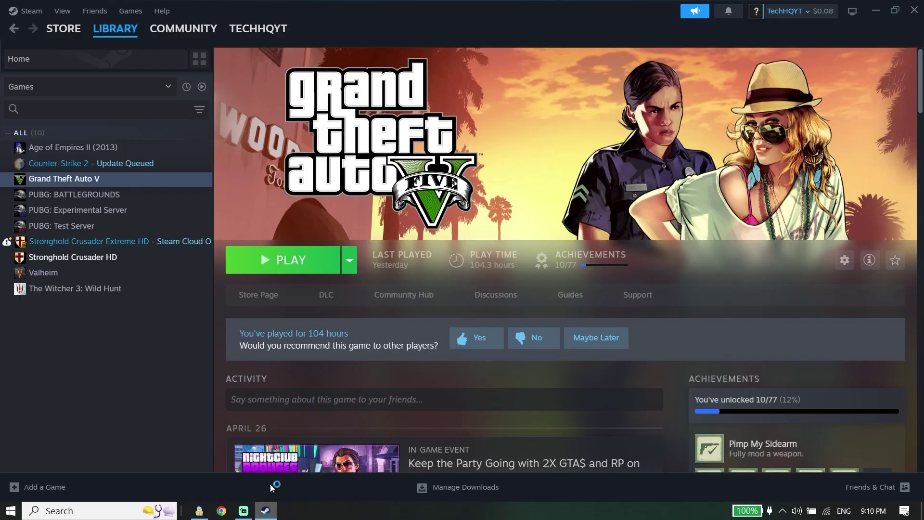
Show the Manage submenu for Grand Theft Auto V in the Steam Library list.
{"action": "right_click", "coordinate": [75, 179]}
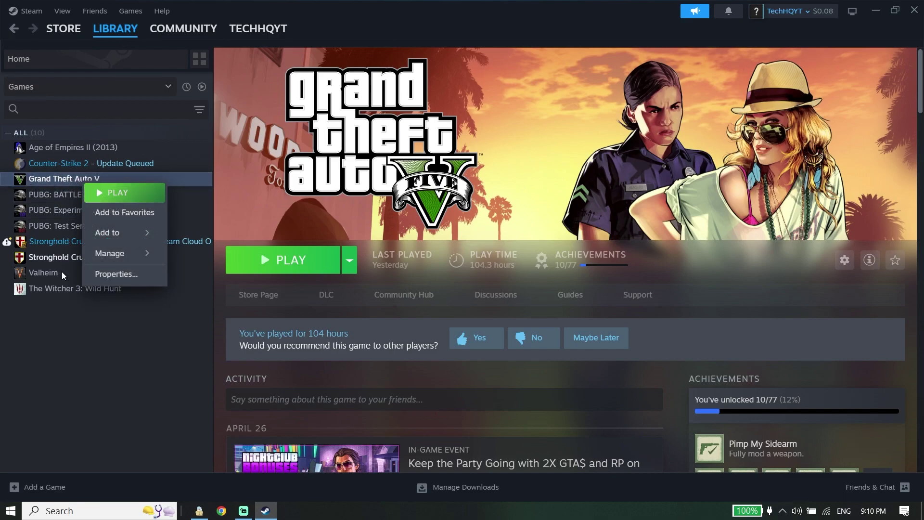
{"action": "mouse_move", "coordinate": [102, 264]}
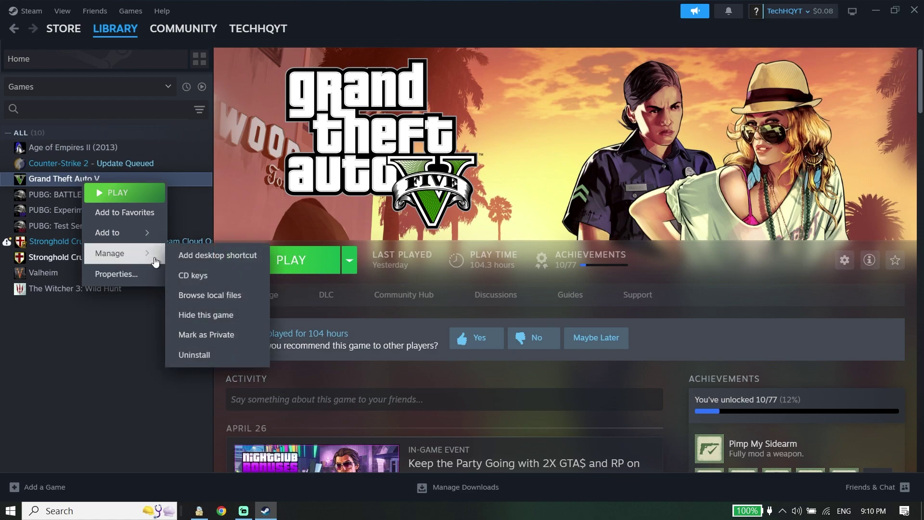
Browse Grand Theft Auto V's local files to open its install folder.
{"action": "left_click", "coordinate": [228, 299]}
{"action": "scroll", "coordinate": [175, 273], "scroll_direction": "down", "scroll_amount": 1}
{"action": "scroll", "coordinate": [178, 270], "scroll_direction": "down", "scroll_amount": 9}
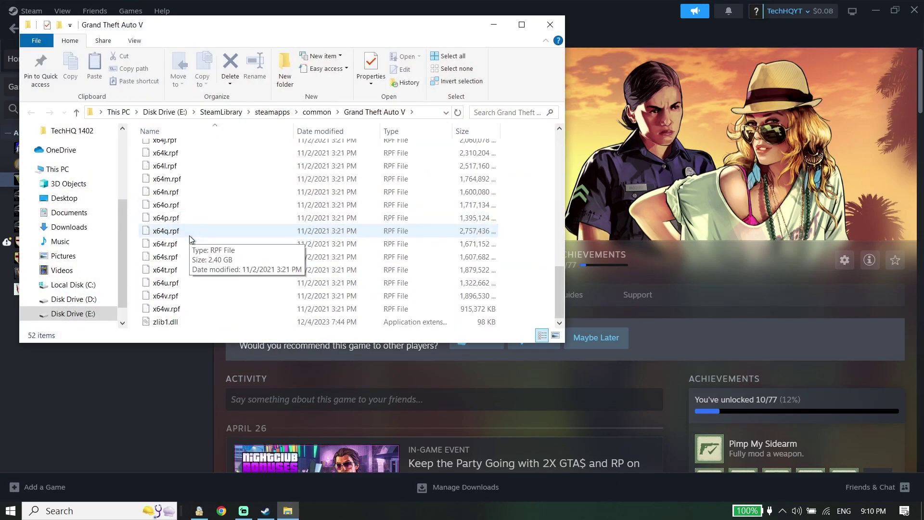
{"action": "scroll", "coordinate": [190, 238], "scroll_direction": "up", "scroll_amount": 12}
{"action": "scroll", "coordinate": [167, 254], "scroll_direction": "down", "scroll_amount": 1}
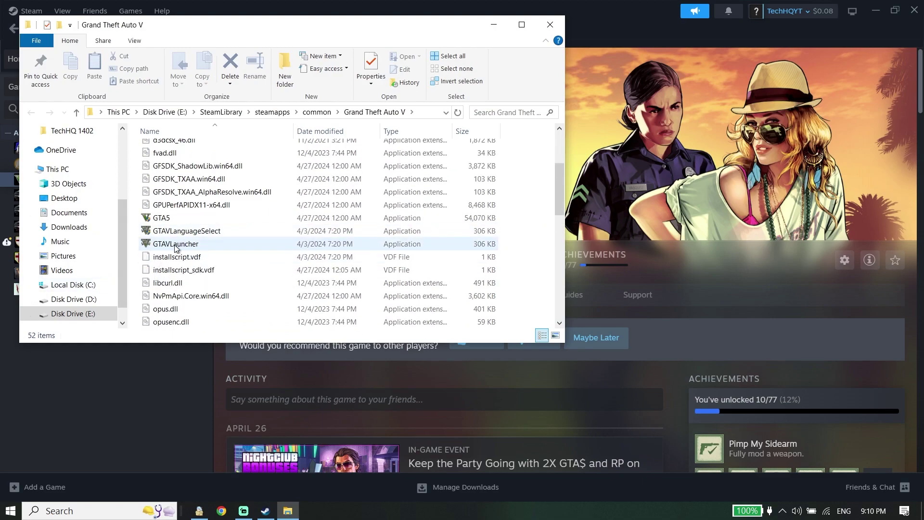
Bring up the GTAVLauncher context menu, then close File Explorer.
{"action": "left_click", "coordinate": [175, 244]}
{"action": "right_click", "coordinate": [177, 245]}
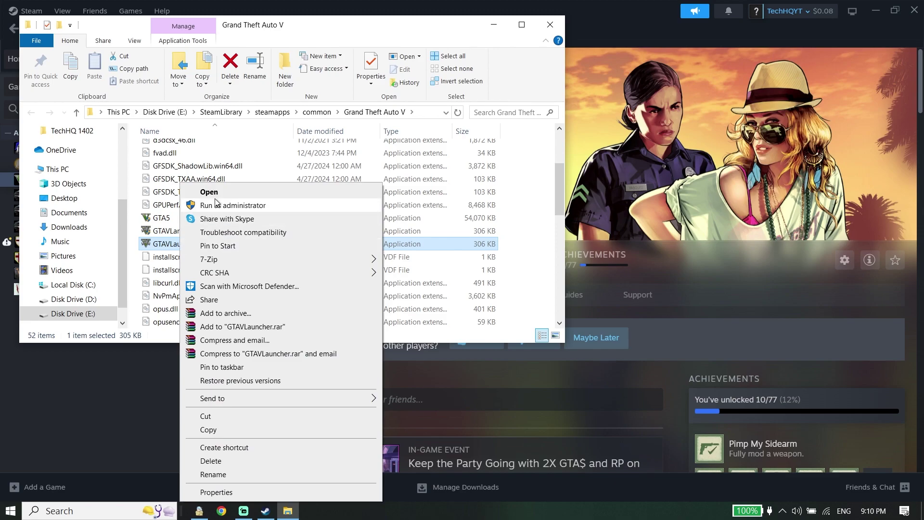
{"action": "left_click", "coordinate": [550, 24]}
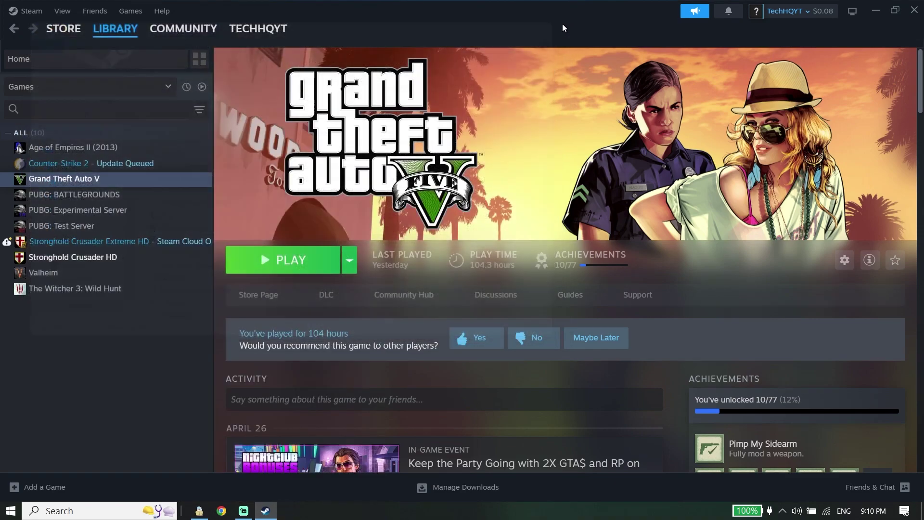
Close the Steam client from its title bar.
{"action": "left_click", "coordinate": [917, 9]}
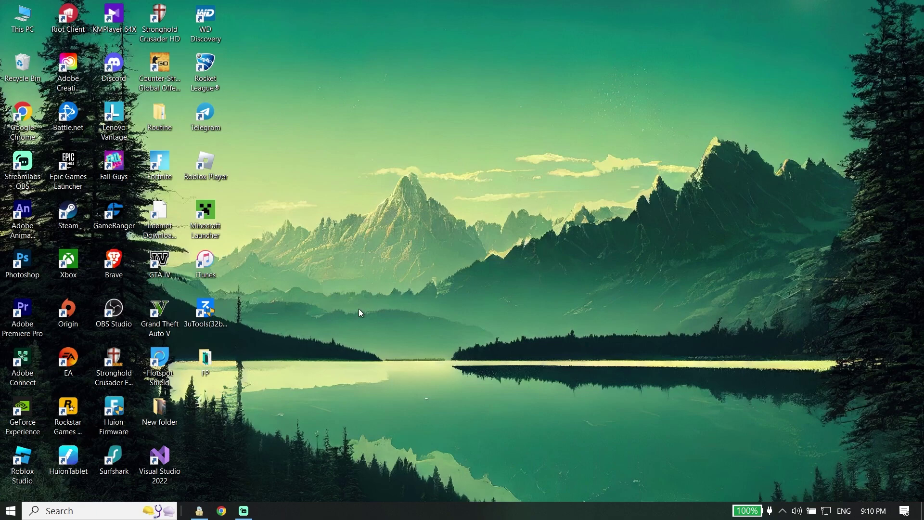
Open Virus & threat protection settings from Windows Search and go to the Defender Exclusions list.
{"action": "left_click", "coordinate": [60, 510]}
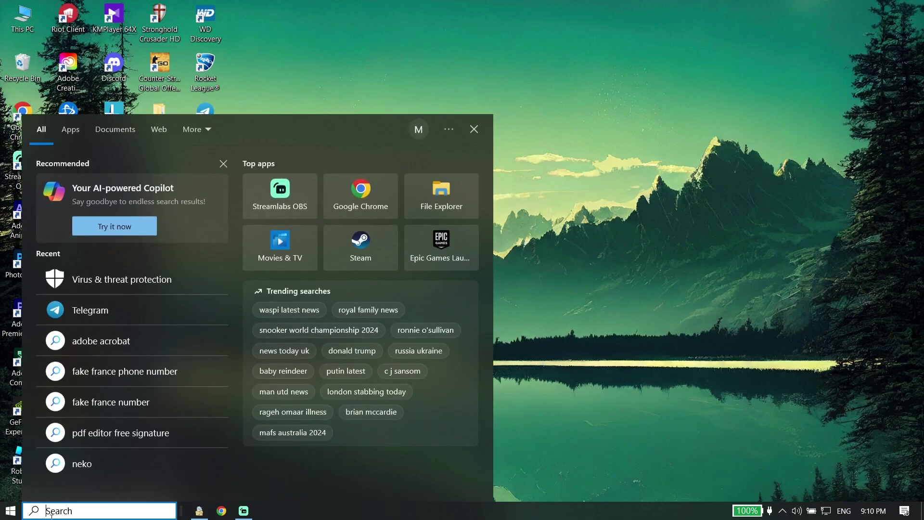
{"action": "left_click", "coordinate": [138, 278]}
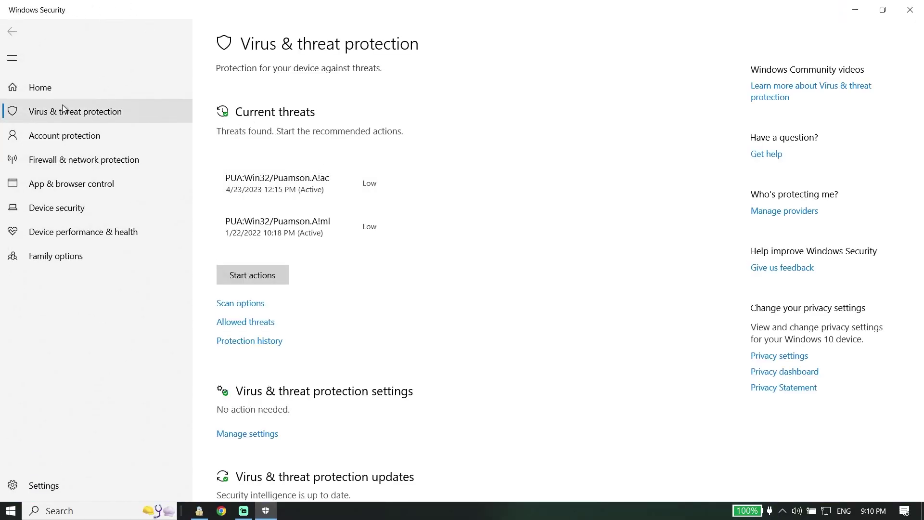
{"action": "scroll", "coordinate": [295, 287], "scroll_direction": "down", "scroll_amount": 4}
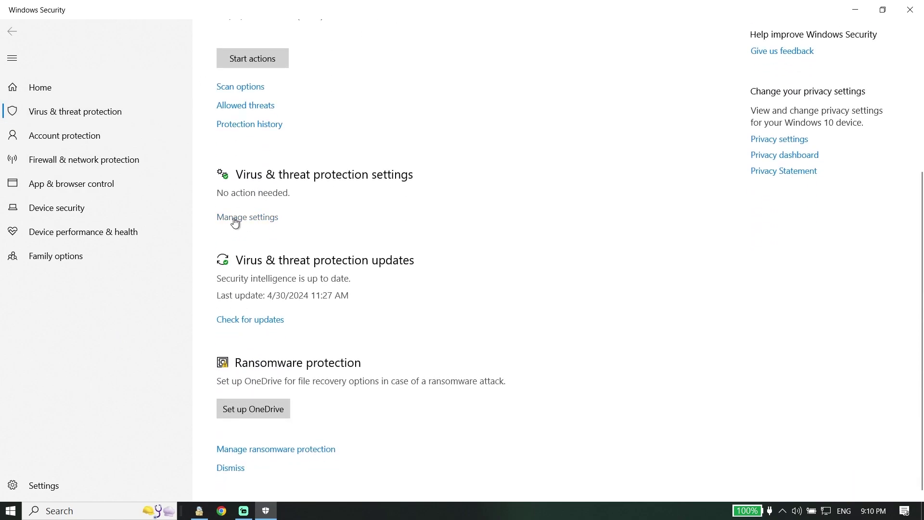
{"action": "left_click", "coordinate": [236, 219]}
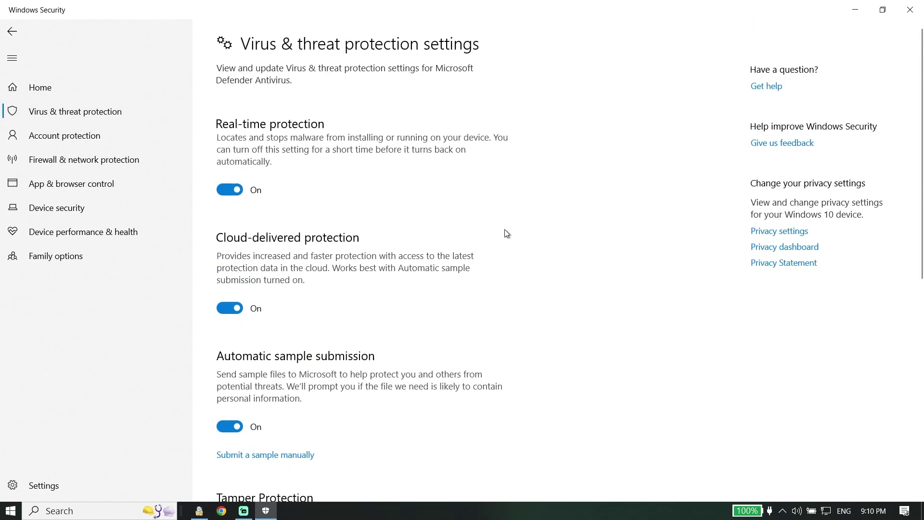
{"action": "scroll", "coordinate": [508, 231], "scroll_direction": "down", "scroll_amount": 8}
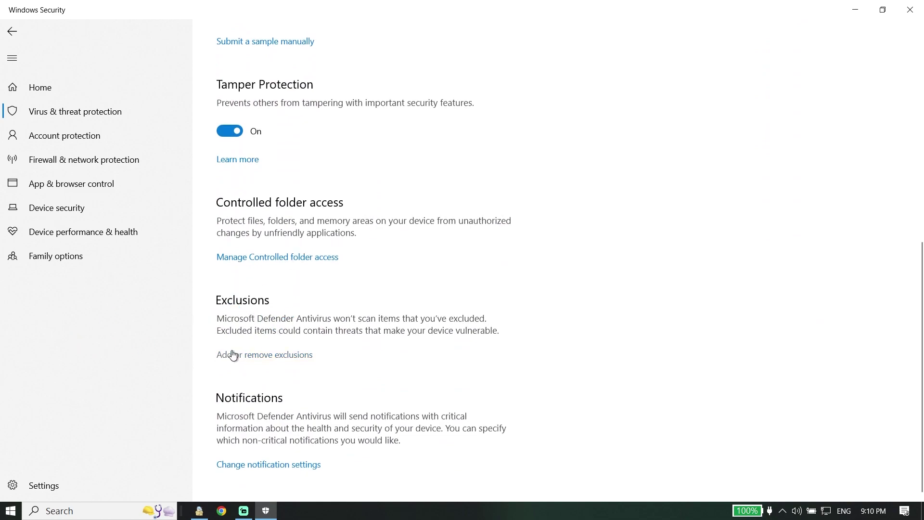
{"action": "left_click", "coordinate": [272, 354]}
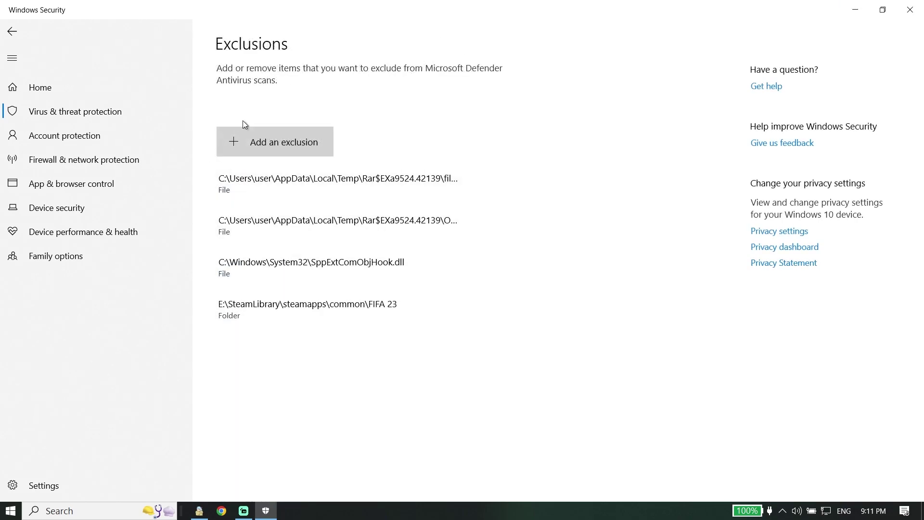
{"action": "left_click", "coordinate": [279, 136]}
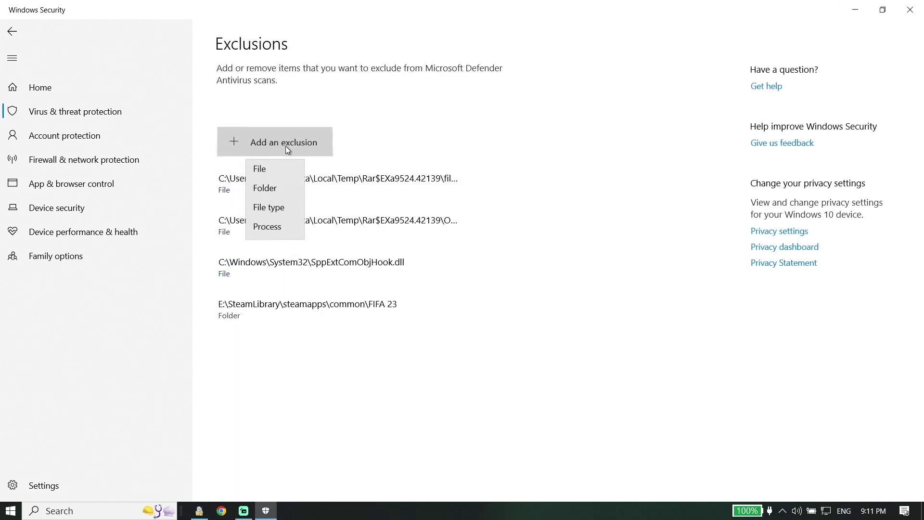
{"action": "left_click", "coordinate": [262, 166]}
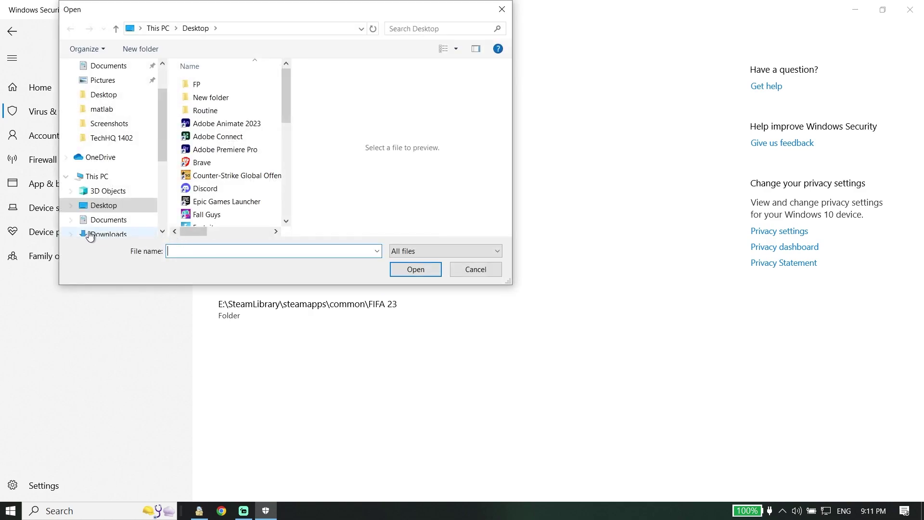
{"action": "scroll", "coordinate": [113, 197], "scroll_direction": "down", "scroll_amount": 2}
{"action": "scroll", "coordinate": [125, 188], "scroll_direction": "down", "scroll_amount": 2}
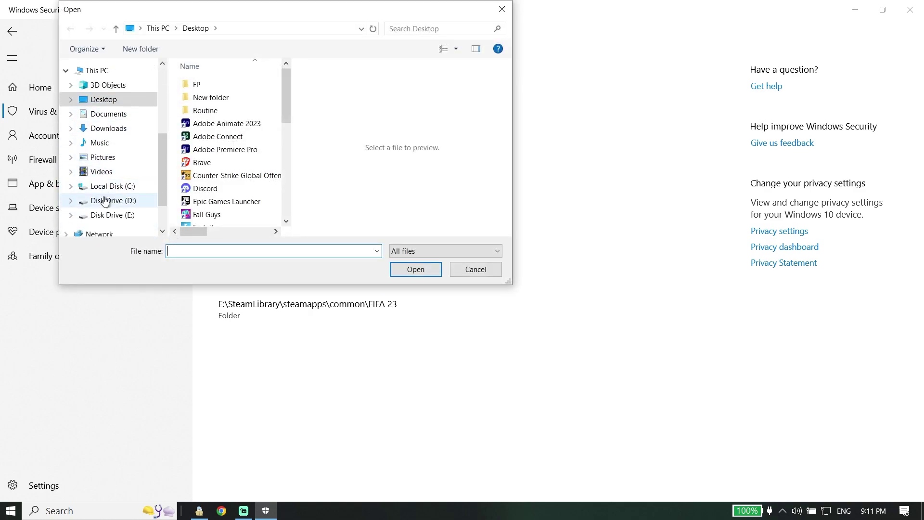
{"action": "left_click", "coordinate": [109, 201]}
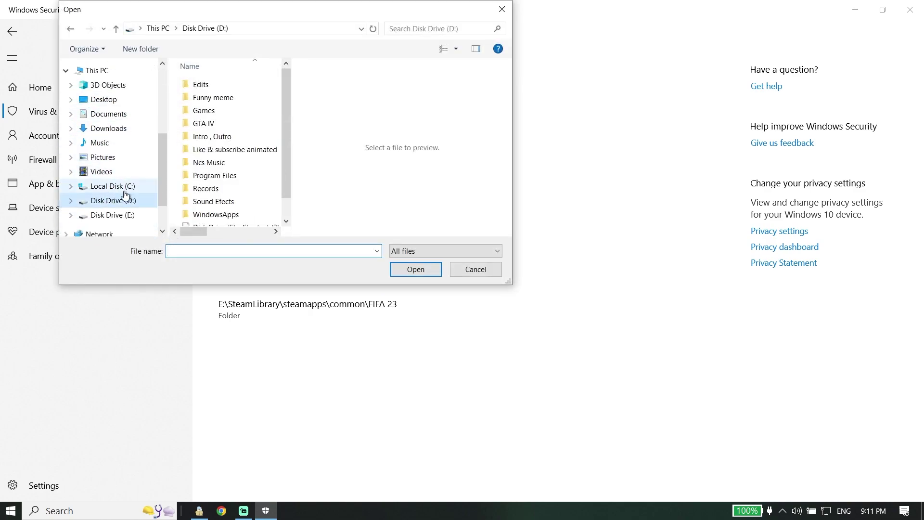
{"action": "left_click", "coordinate": [144, 215]}
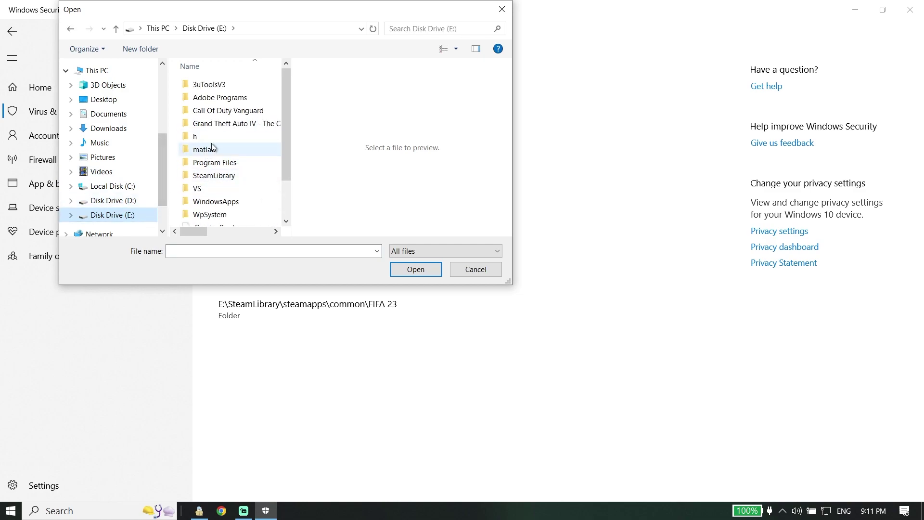
{"action": "double_click", "coordinate": [213, 172]}
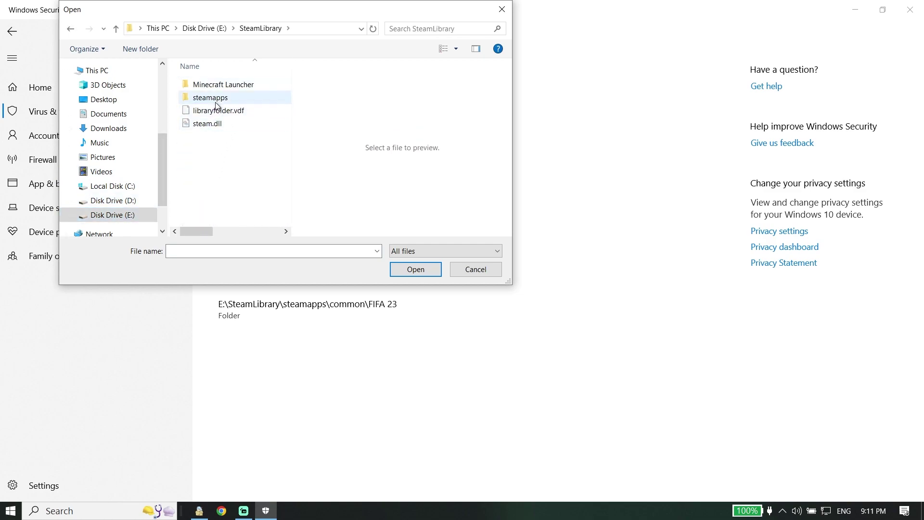
{"action": "double_click", "coordinate": [214, 98]}
{"action": "double_click", "coordinate": [221, 86]}
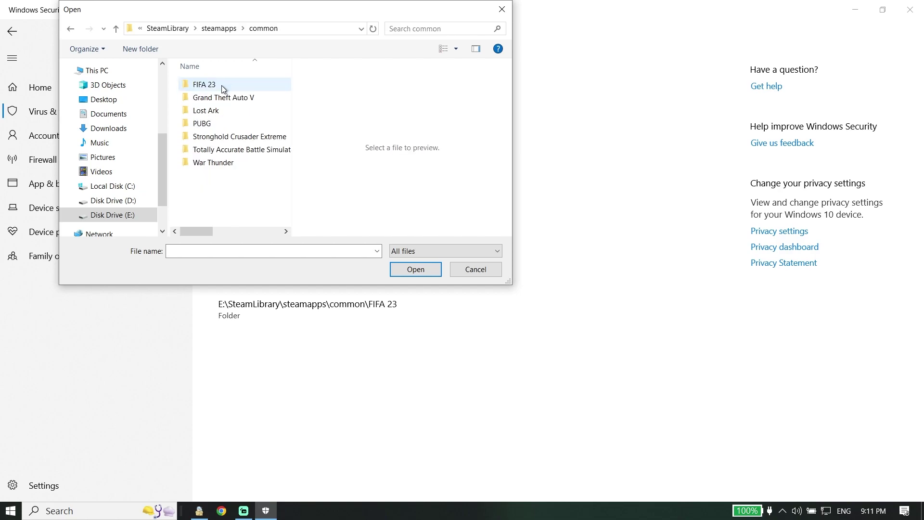
{"action": "double_click", "coordinate": [219, 99]}
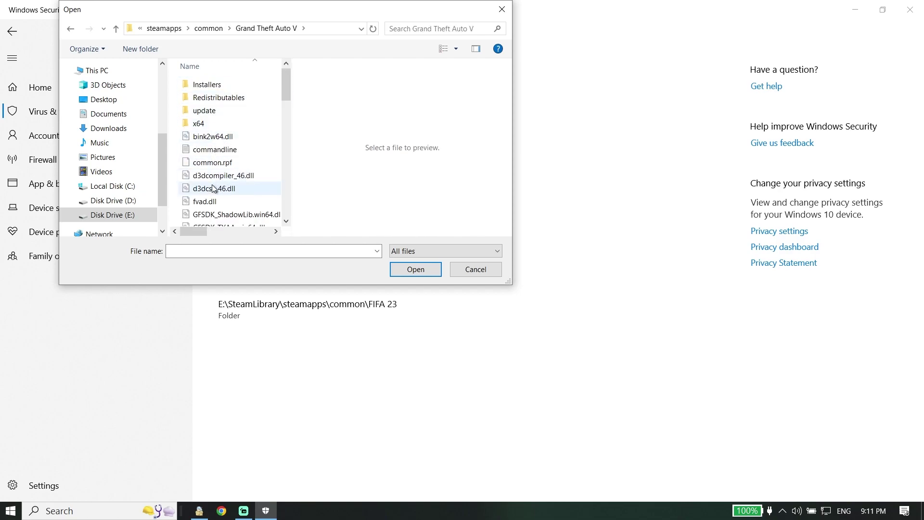
{"action": "scroll", "coordinate": [219, 158], "scroll_direction": "down", "scroll_amount": 4}
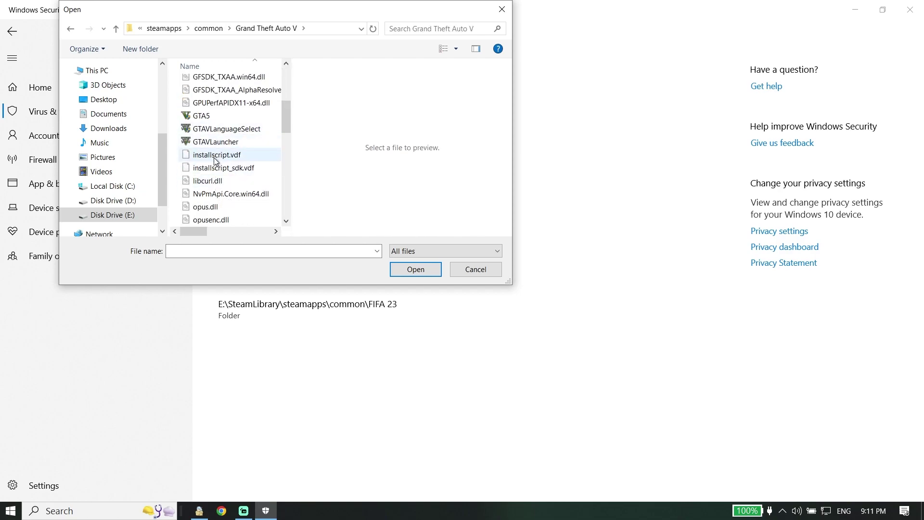
{"action": "scroll", "coordinate": [218, 159], "scroll_direction": "down", "scroll_amount": 1}
{"action": "scroll", "coordinate": [221, 171], "scroll_direction": "down", "scroll_amount": 1}
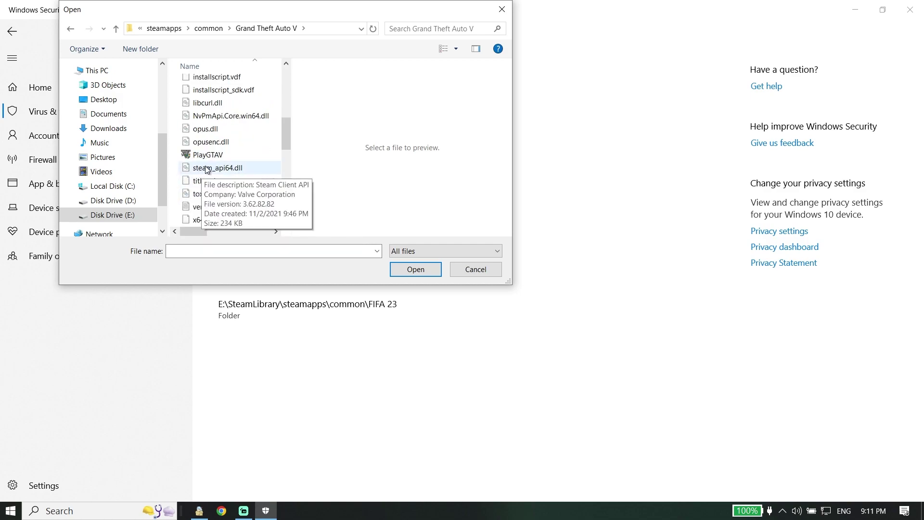
{"action": "left_click", "coordinate": [238, 169]}
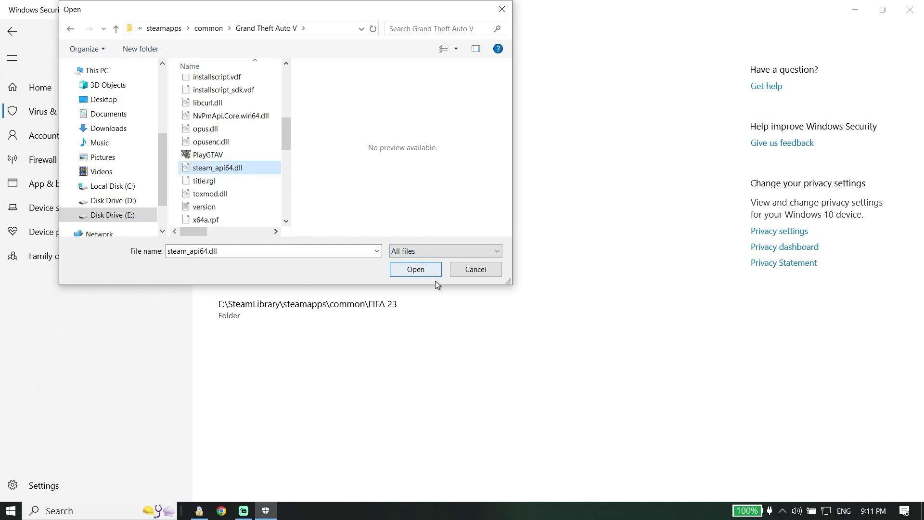
{"action": "left_click", "coordinate": [473, 269]}
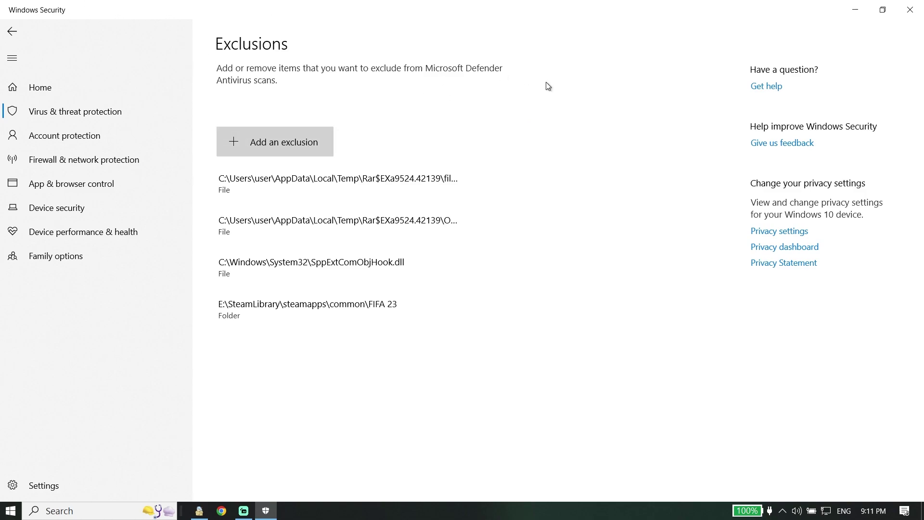
Close the Windows Security window to return to the desktop.
{"action": "left_click", "coordinate": [914, 6]}
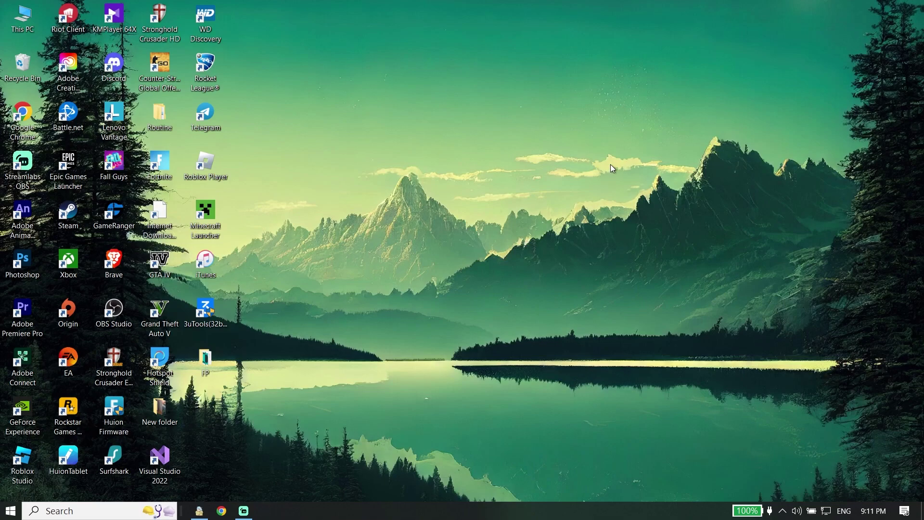